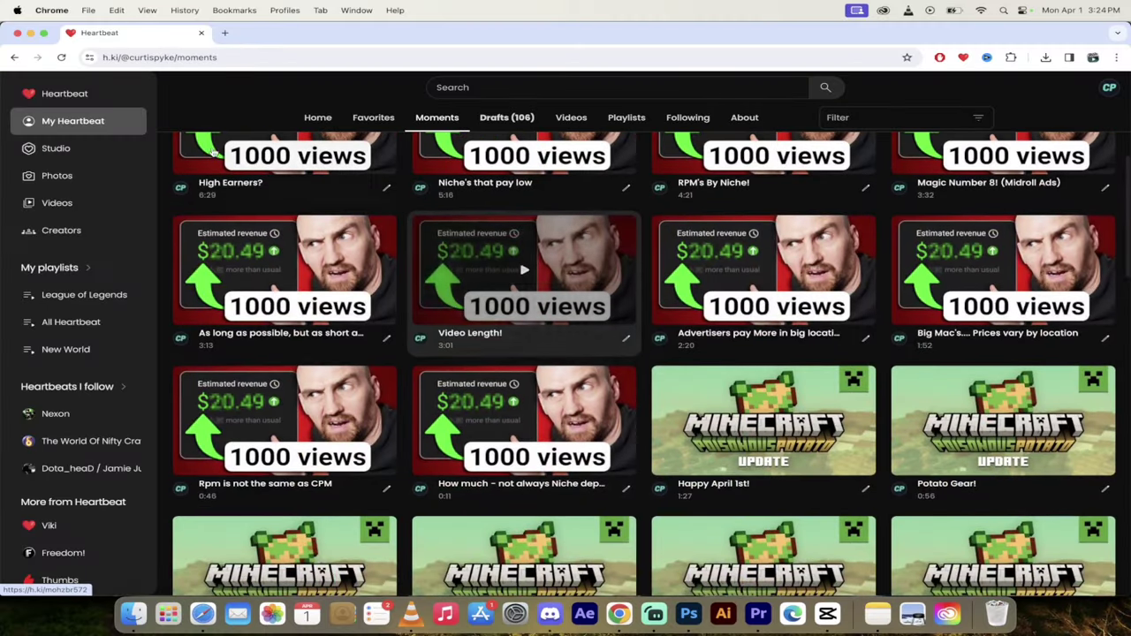
- Browse the My Heartbeat moments list and open the moment "How much - not always Niche dependent!"
left_click(99, 121)
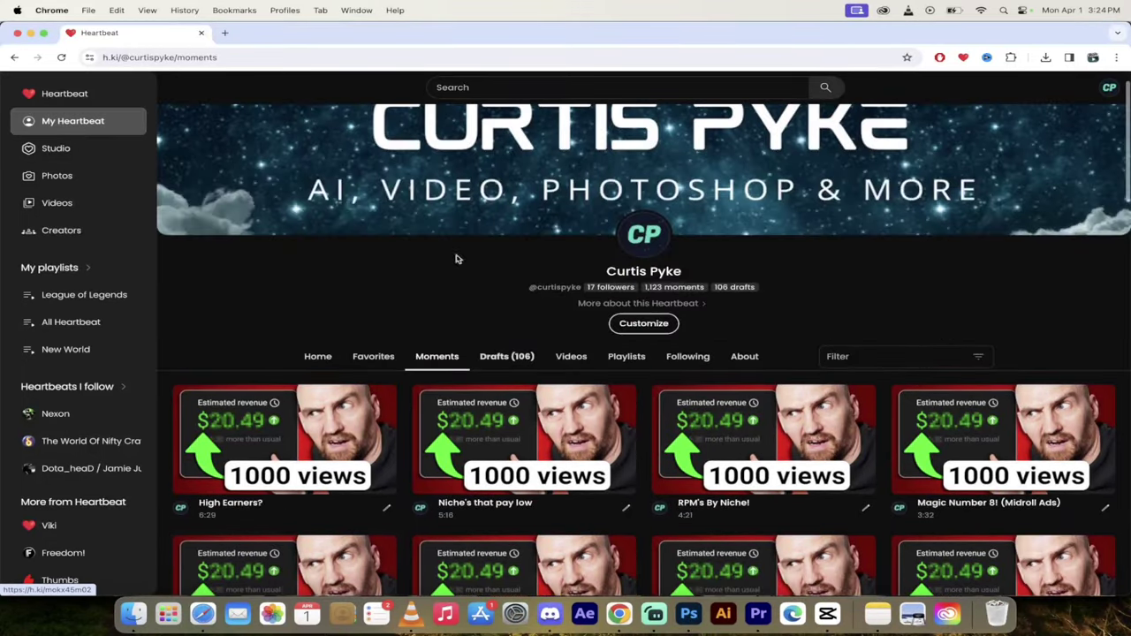
scroll(452, 361, "down", 5)
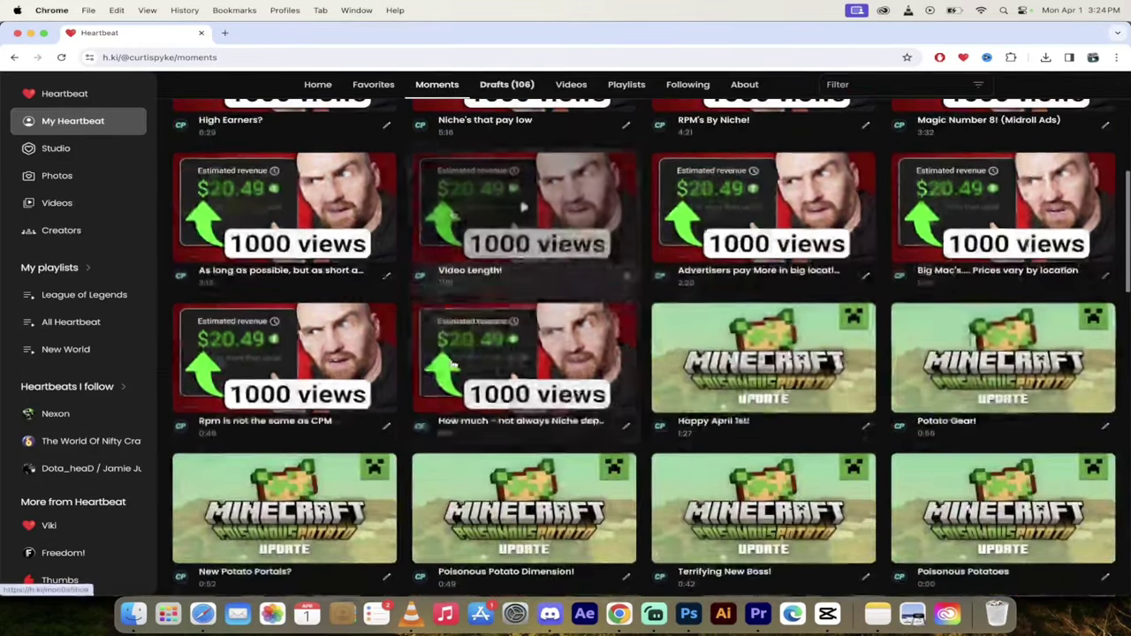
scroll(452, 365, "up", 1)
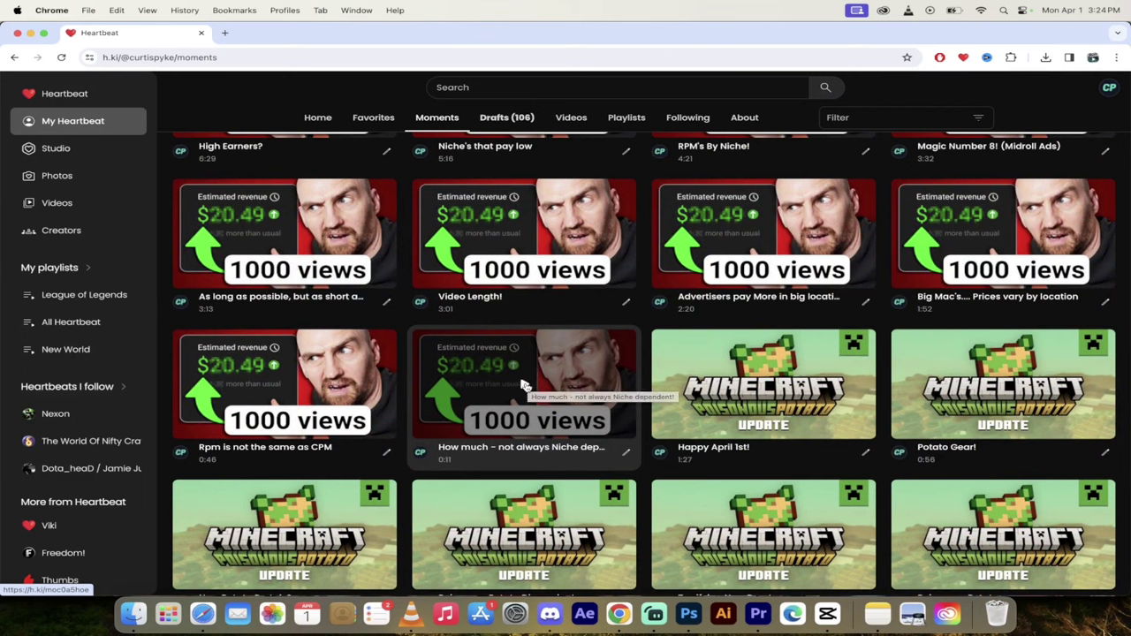
left_click(524, 386)
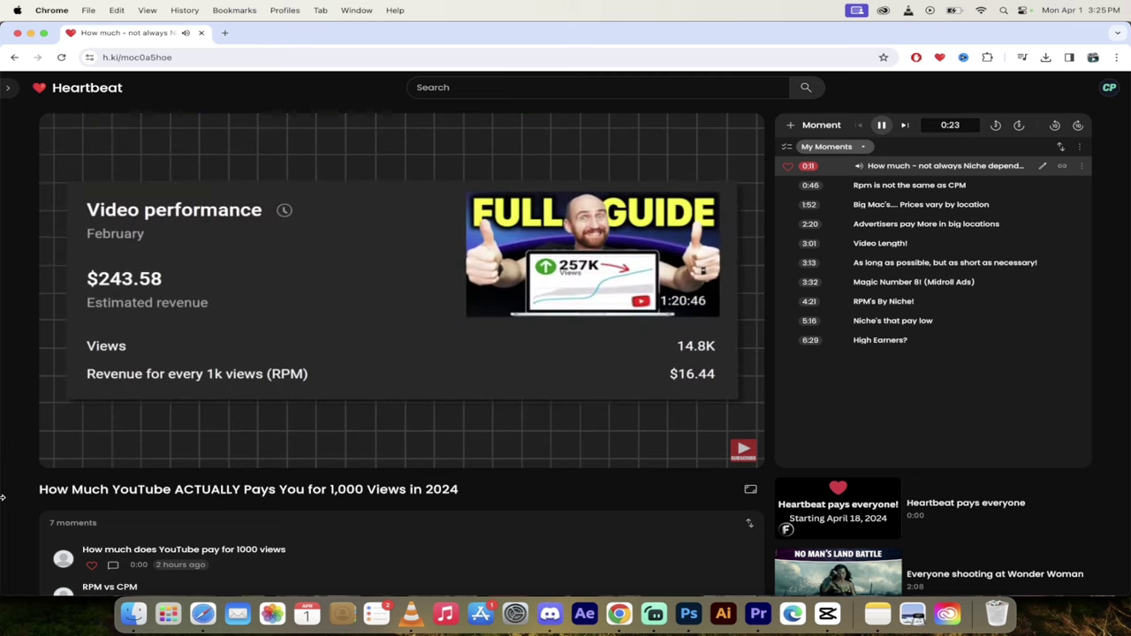
- Watch the "How much - not always Niche dependent!" moment, pausing at 0:26, resuming, and pausing again at 0:43
mouse_move(40, 460)
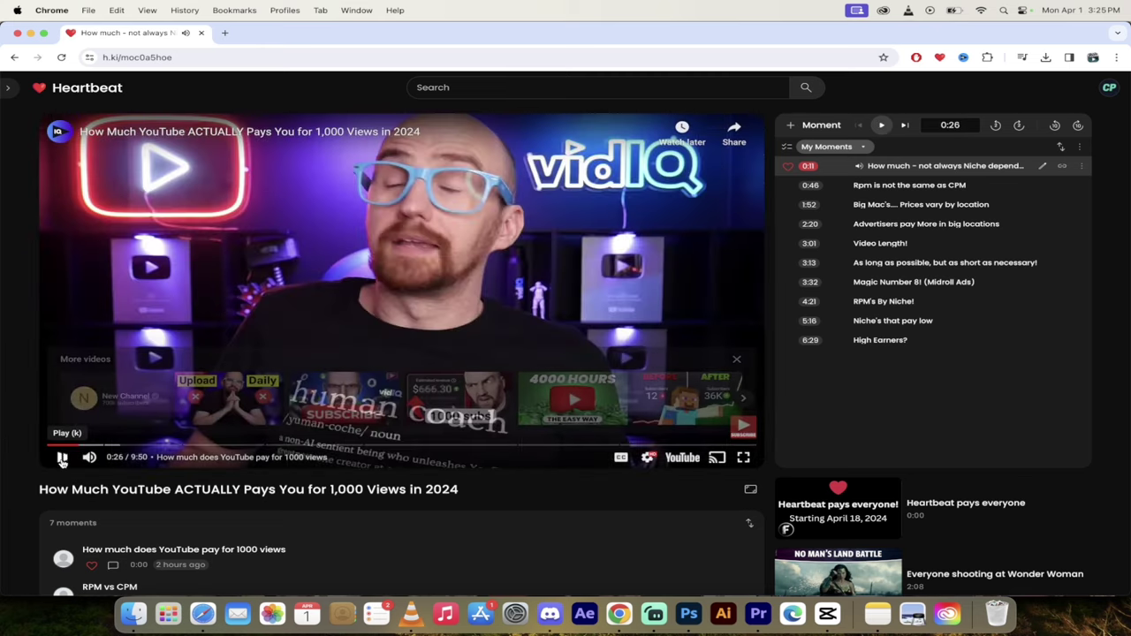
left_click(62, 458)
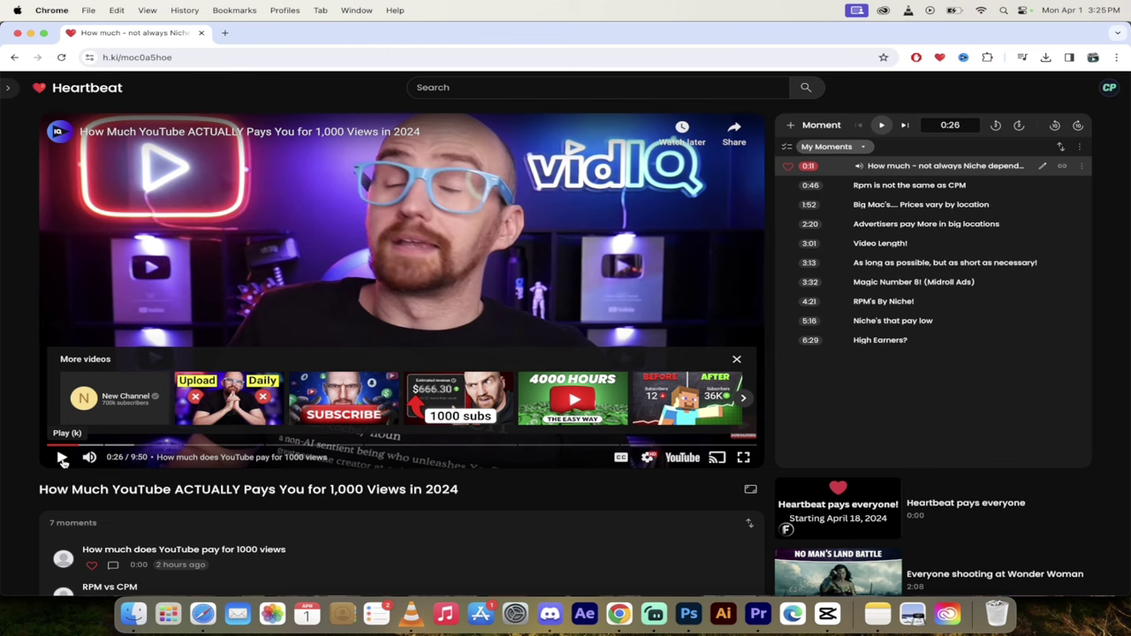
left_click(62, 458)
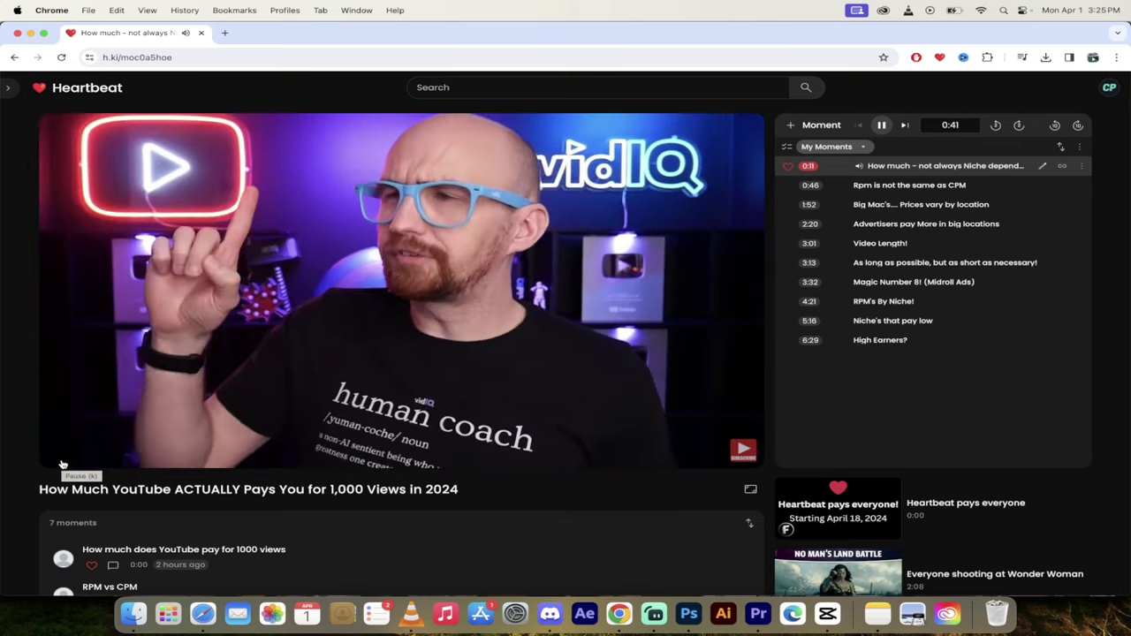
left_click(62, 457)
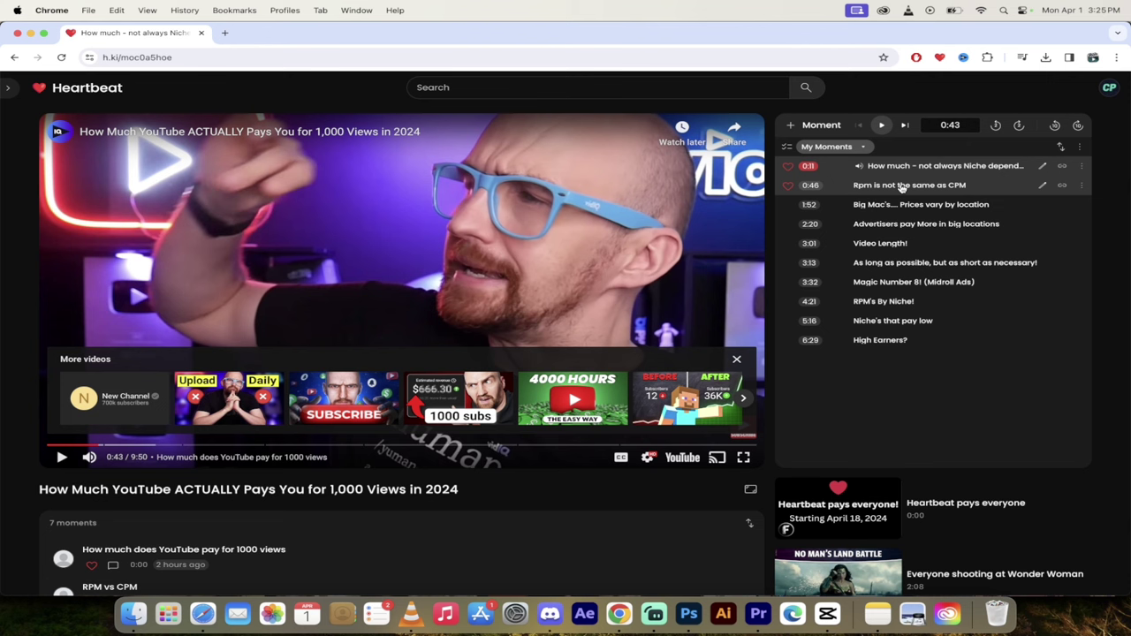
- Play the moment "Rpm is not the same as CPM", pausing at 1:01, resuming, and pausing again at 1:13
left_click(902, 187)
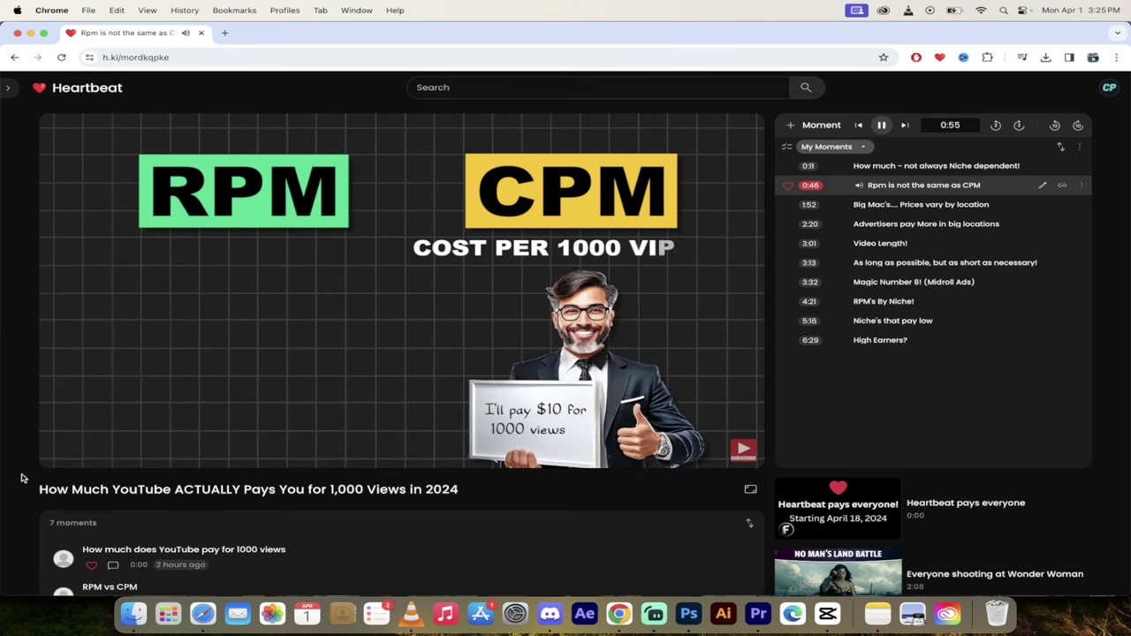
mouse_move(55, 468)
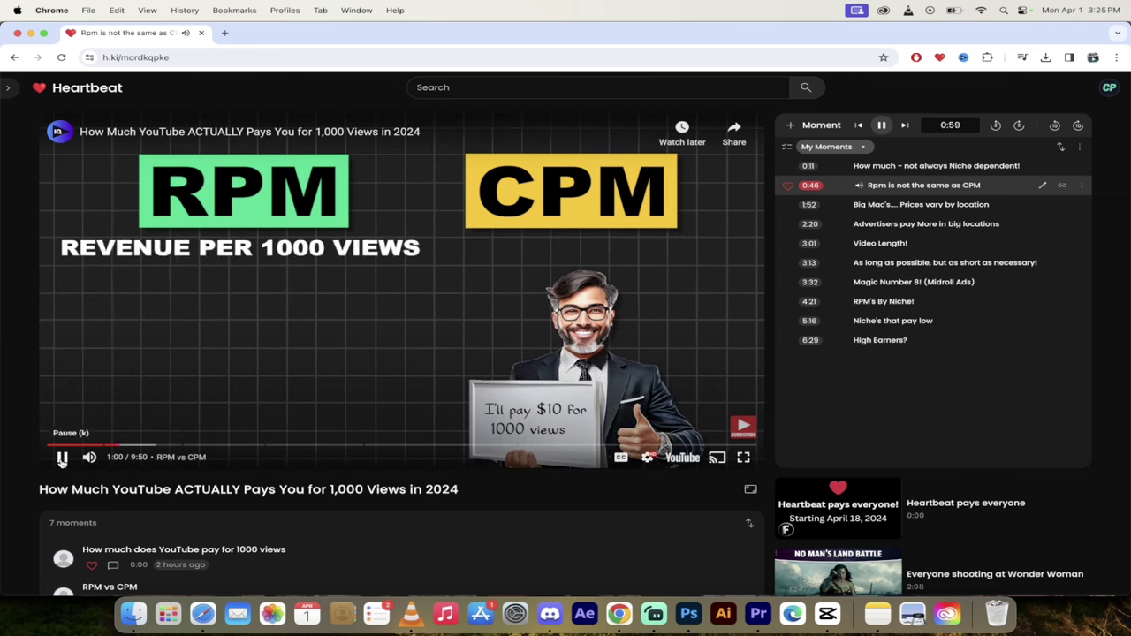
left_click(62, 458)
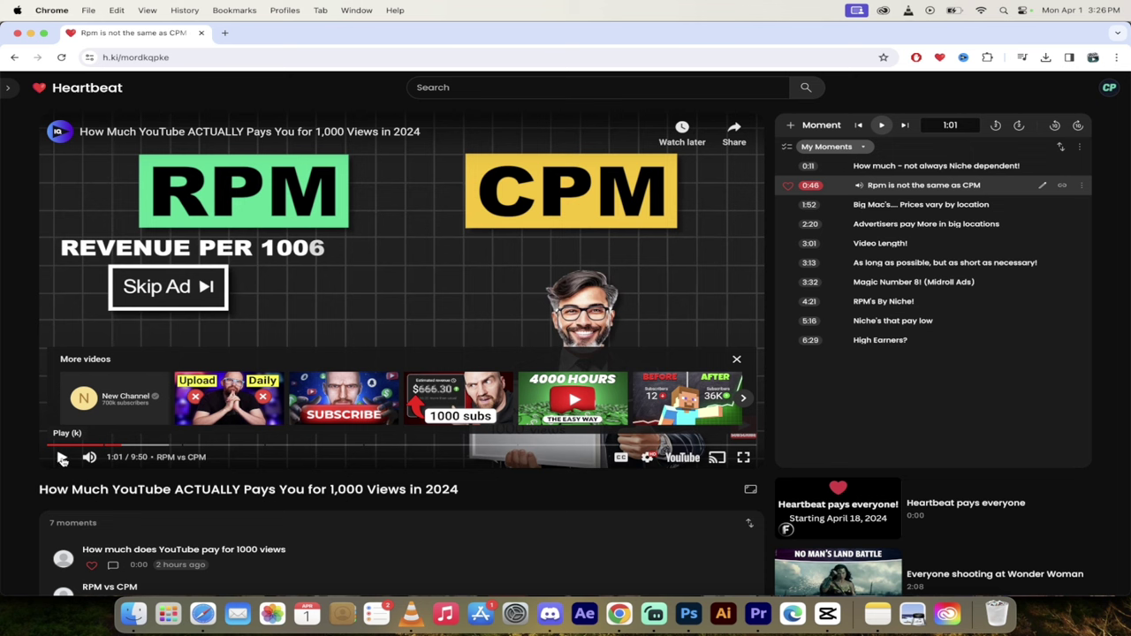
left_click(62, 457)
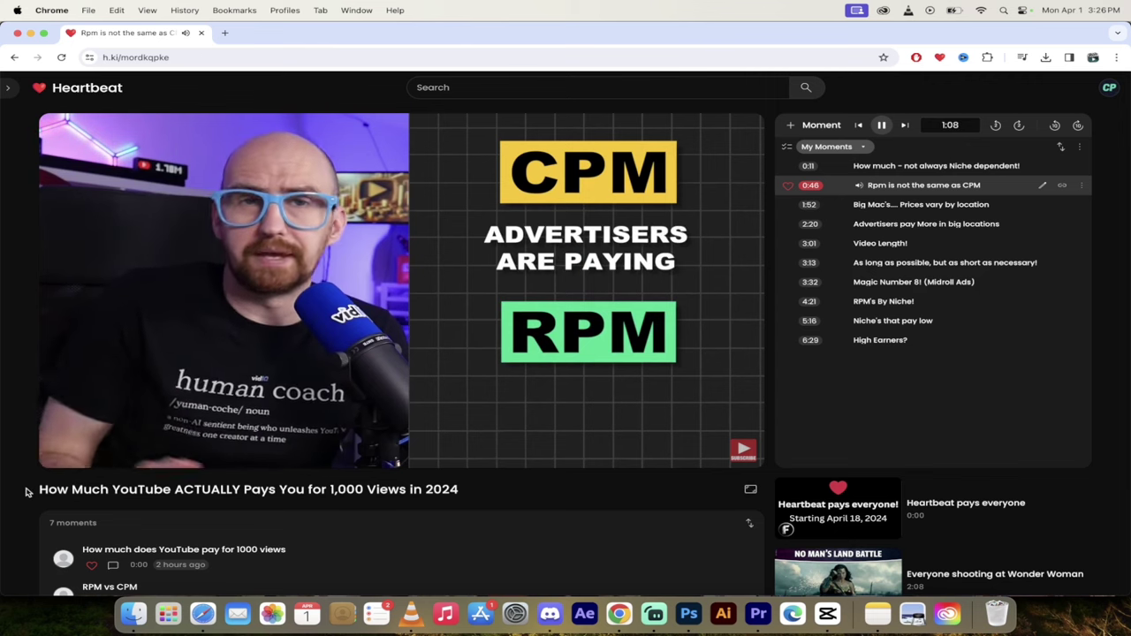
mouse_move(63, 469)
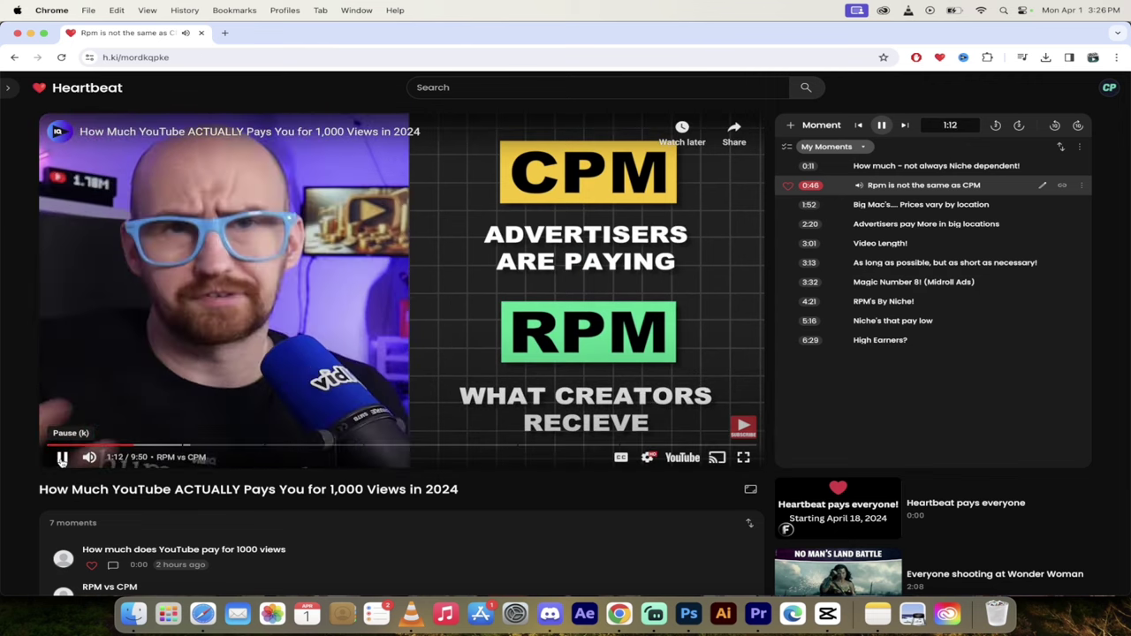
left_click(62, 459)
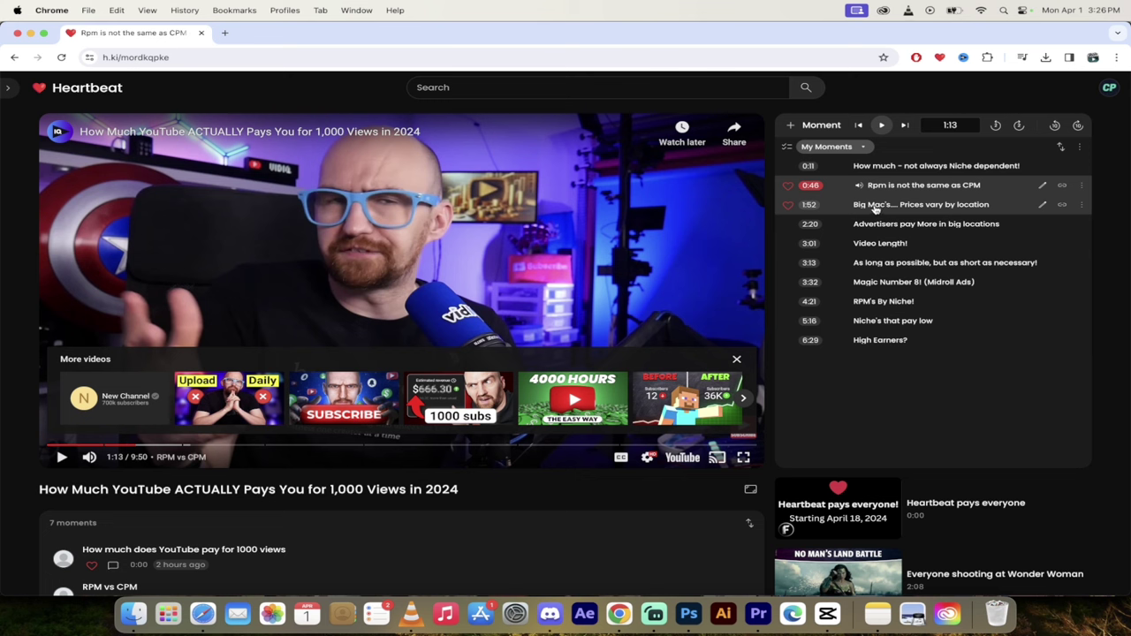
- Play the moment "Big Mac's.... Prices vary by location" and pause the video at 2:12
left_click(875, 206)
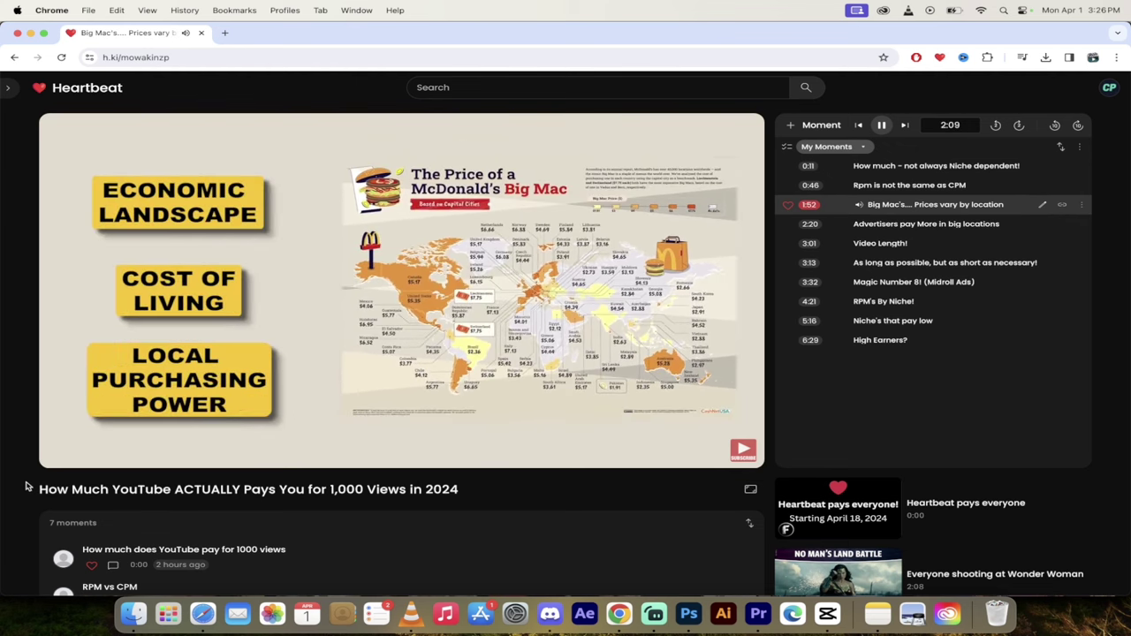
mouse_move(62, 459)
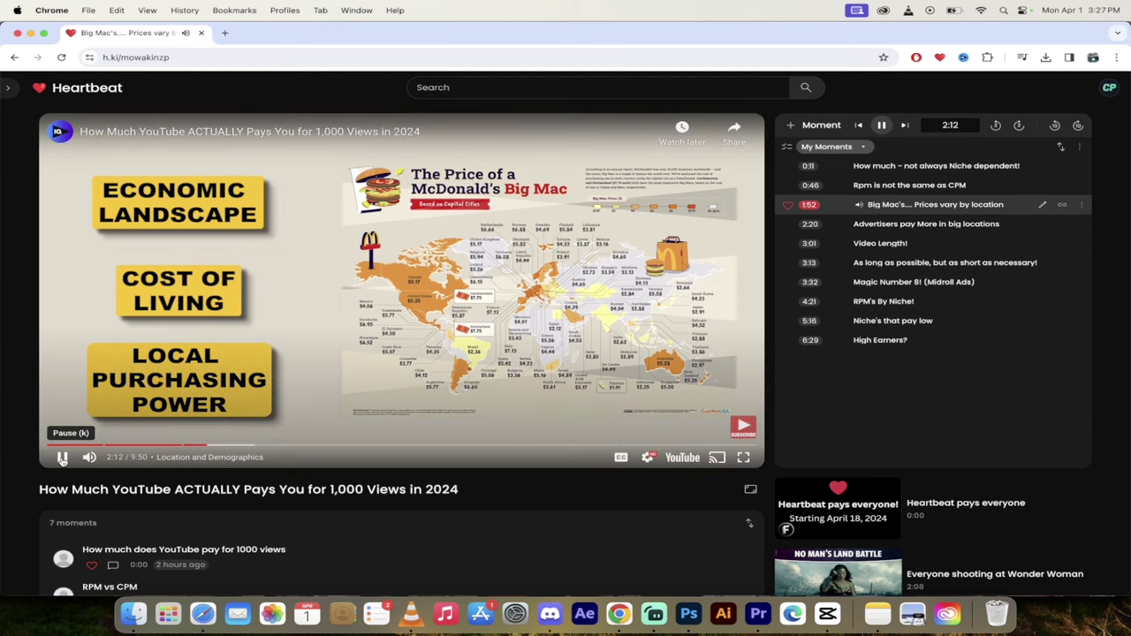
left_click(61, 458)
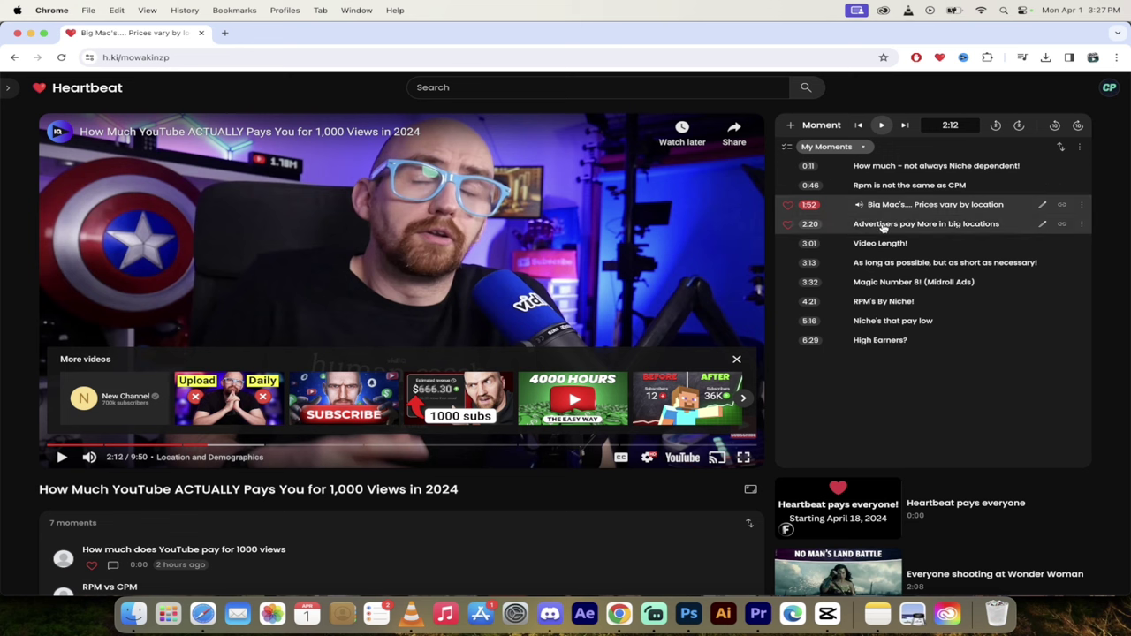
- Play the moment "Advertisers pay More in big locations" and pause the video at 2:38
left_click(883, 226)
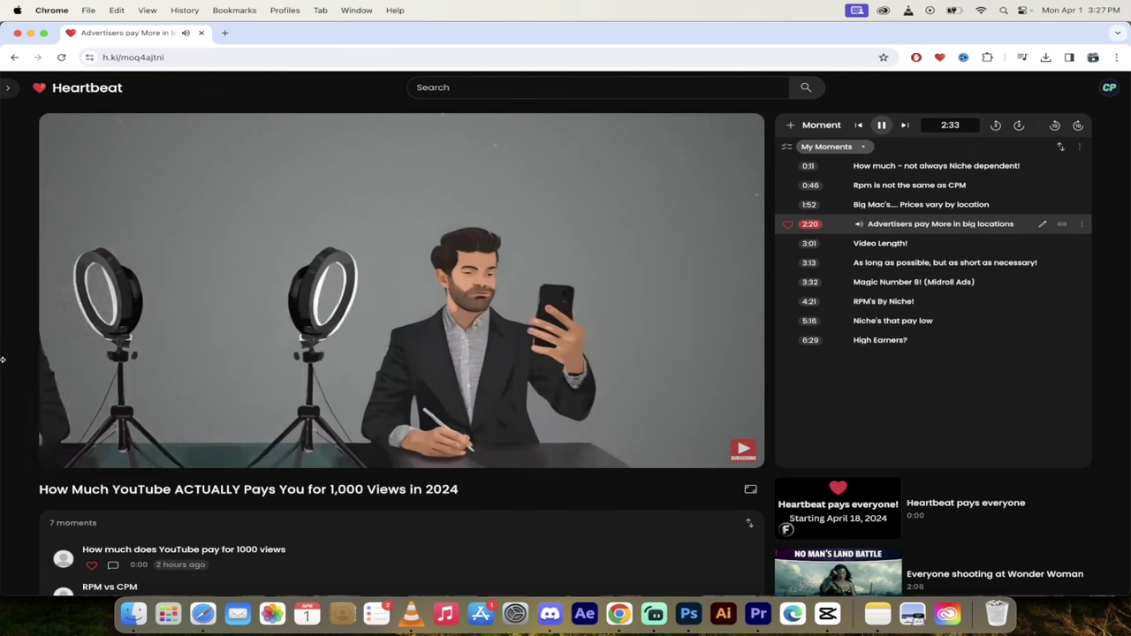
mouse_move(67, 459)
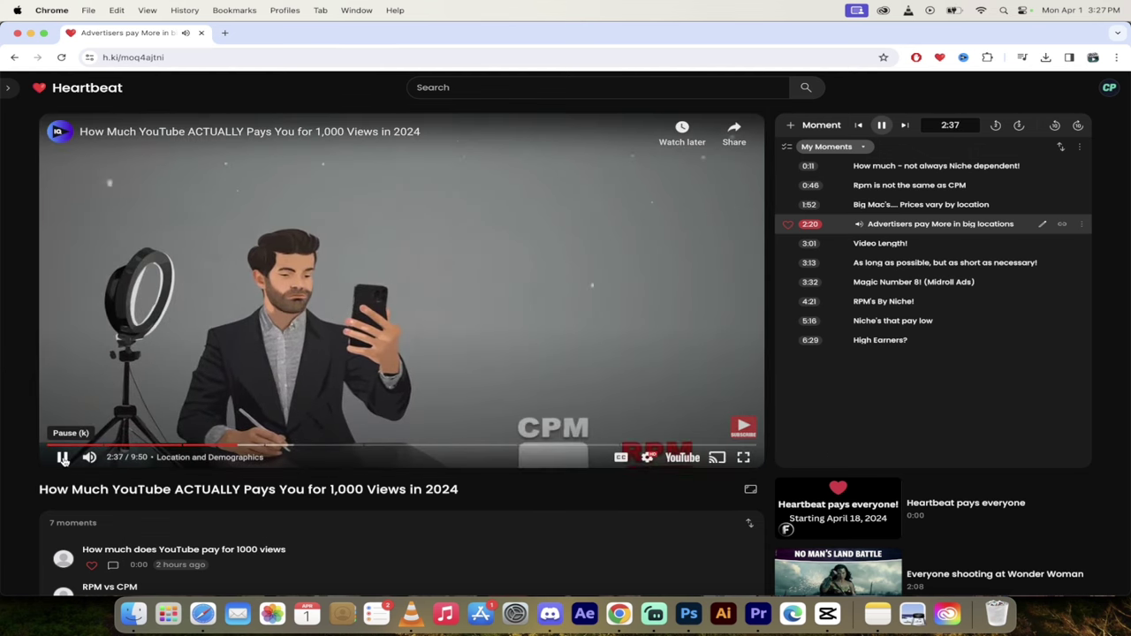
left_click(63, 459)
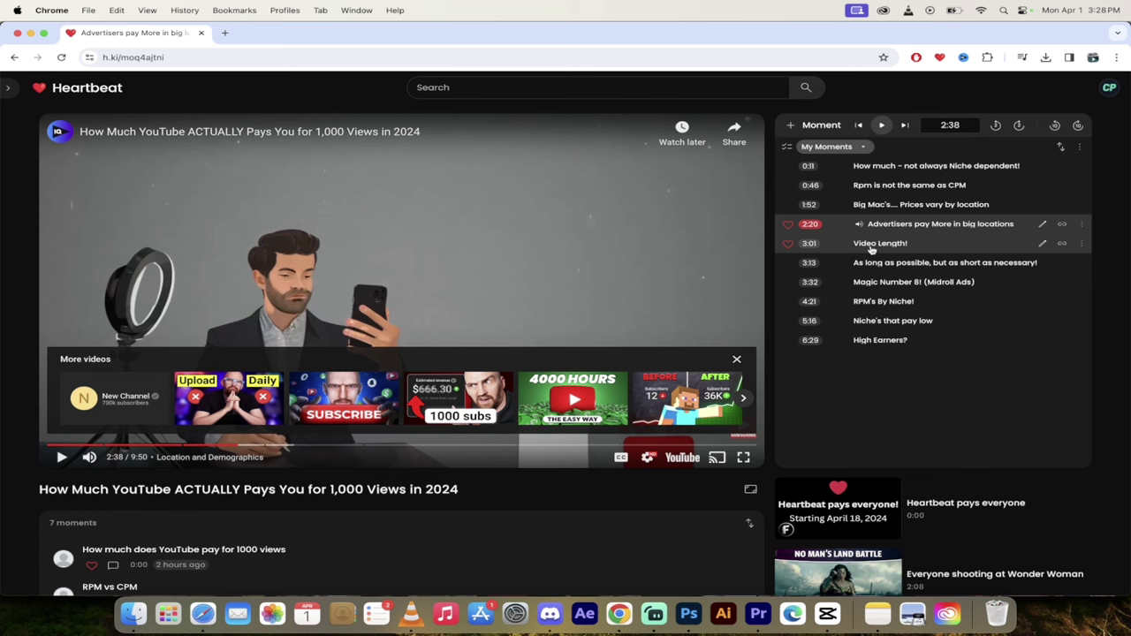
- Play the "Video Length!" moment on into the following one, pausing at 3:17, resuming, and pausing again at 3:24
left_click(880, 244)
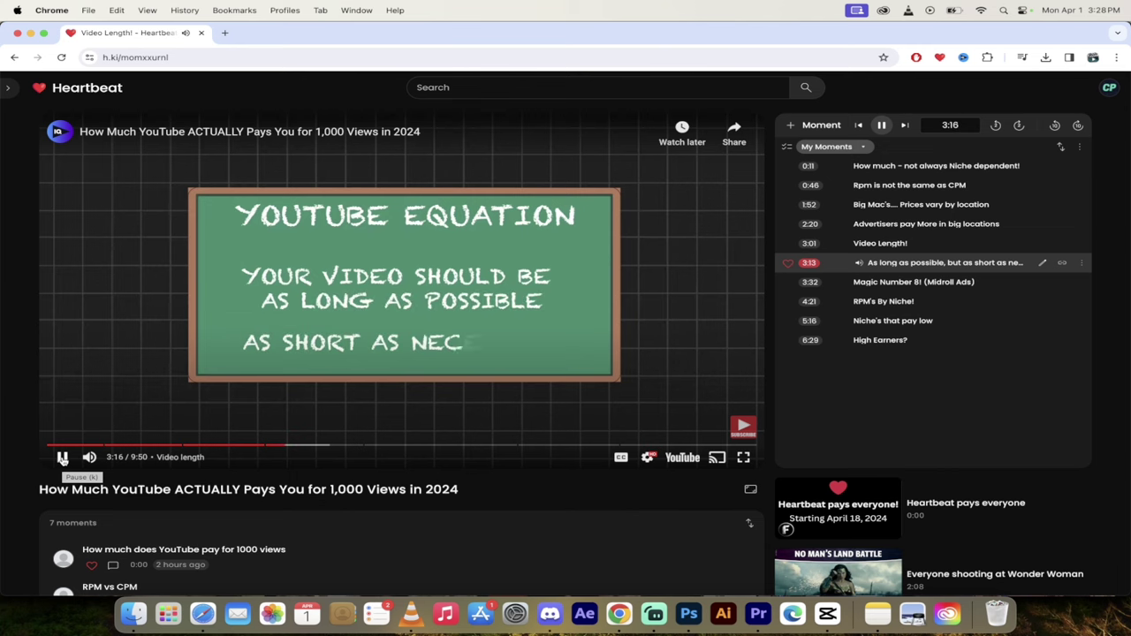
left_click(62, 457)
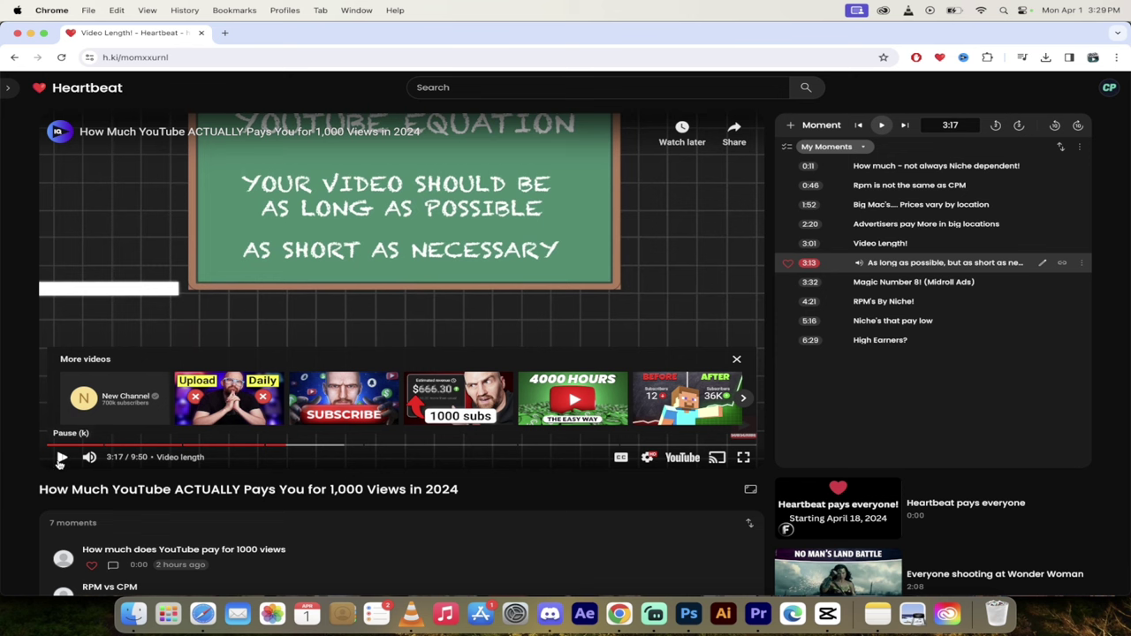
key("k")
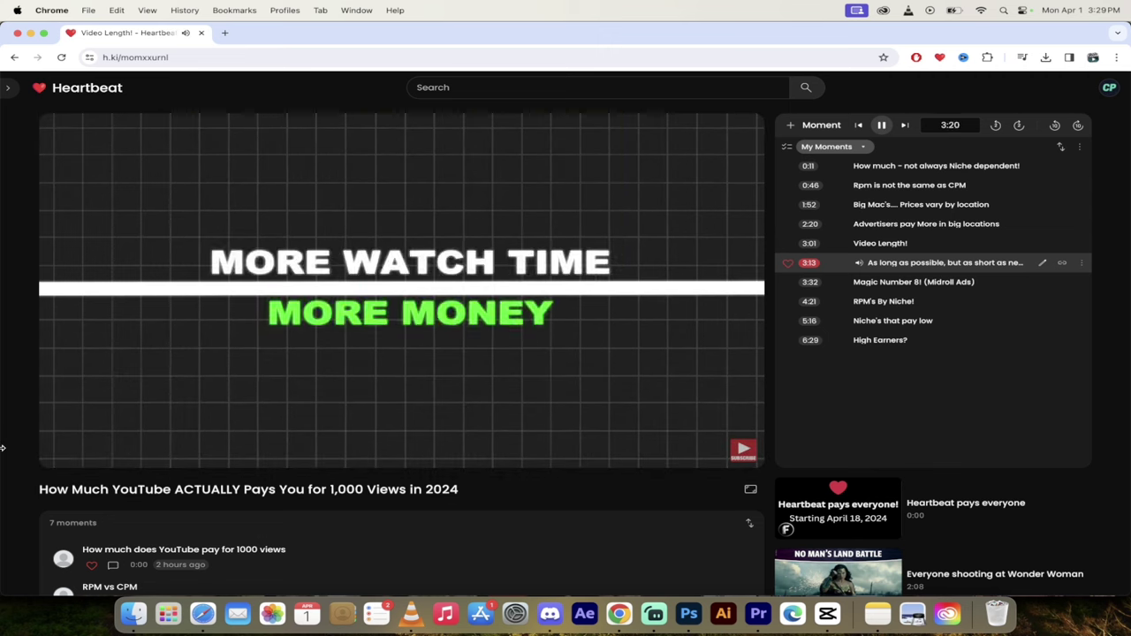
mouse_move(60, 459)
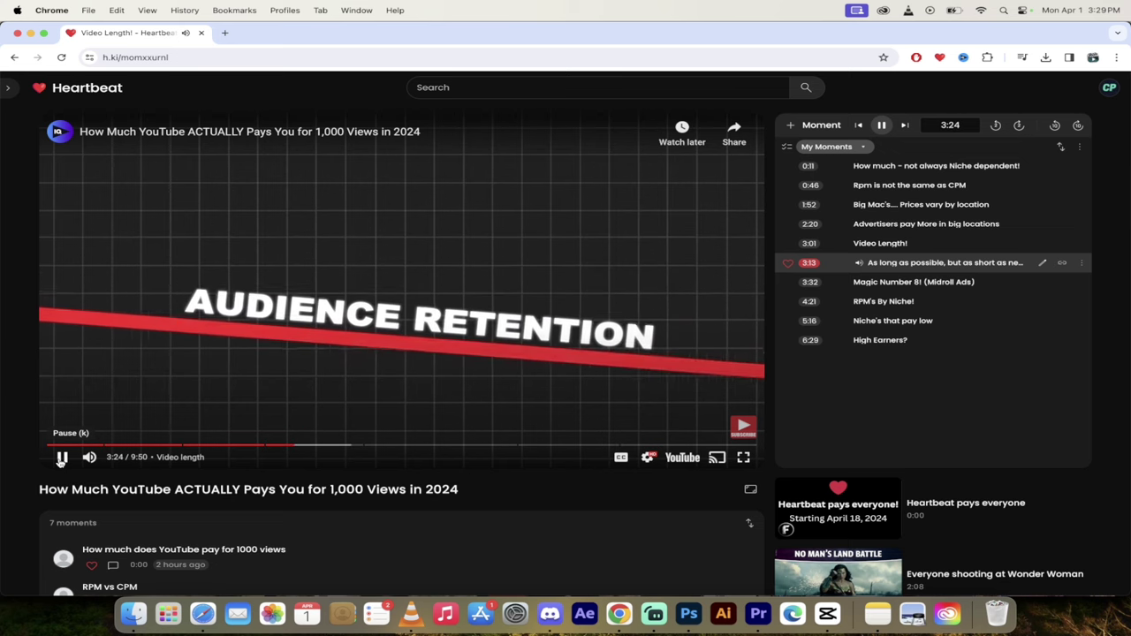
left_click(61, 458)
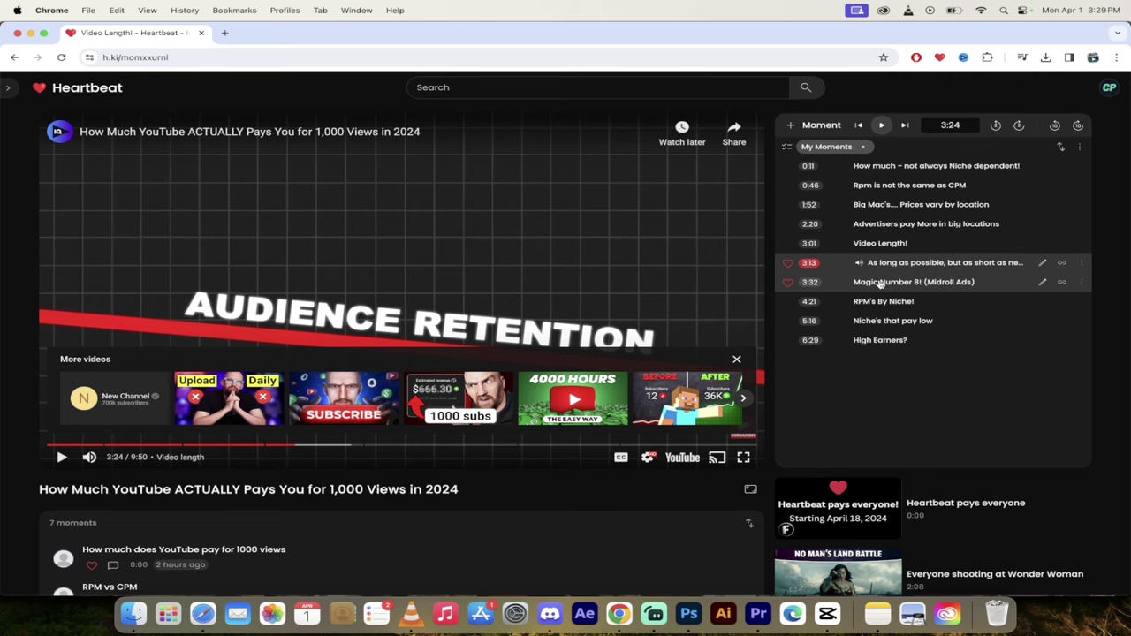
- Play the moment "Magic Number 8! (Midroll Ads)", pausing at 3:54, resuming, and pausing again at 4:06
left_click(880, 283)
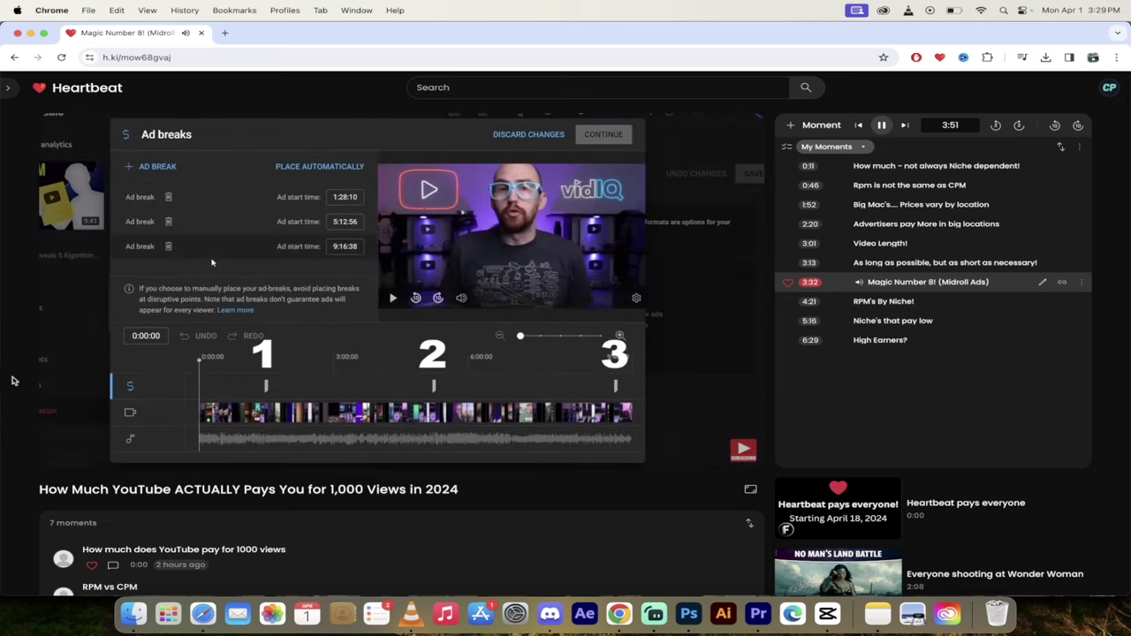
mouse_move(53, 446)
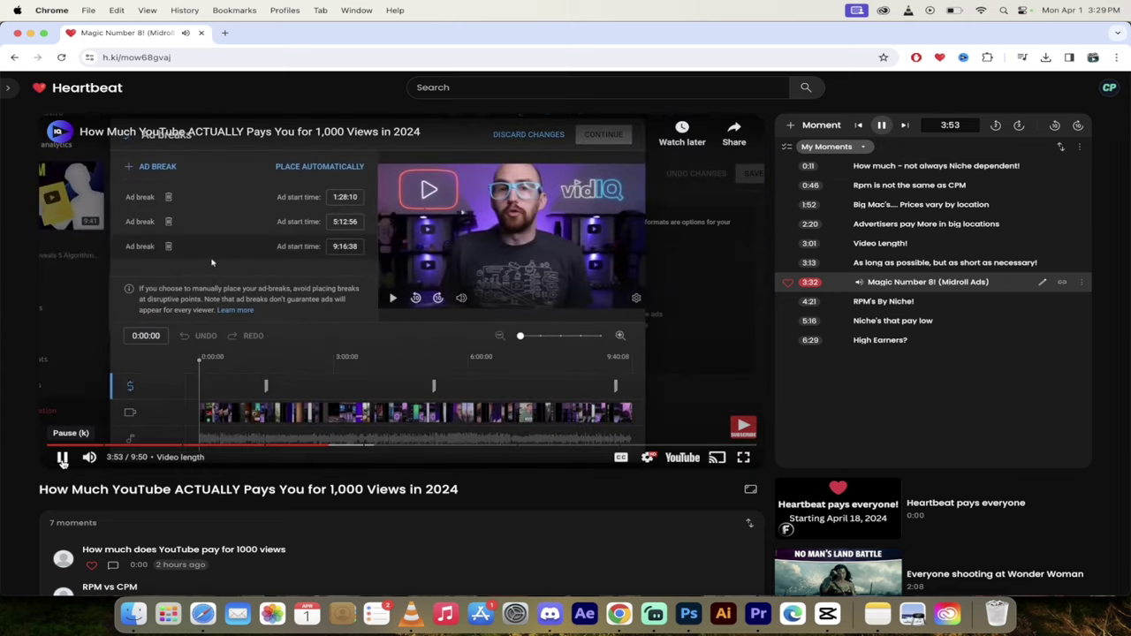
left_click(62, 458)
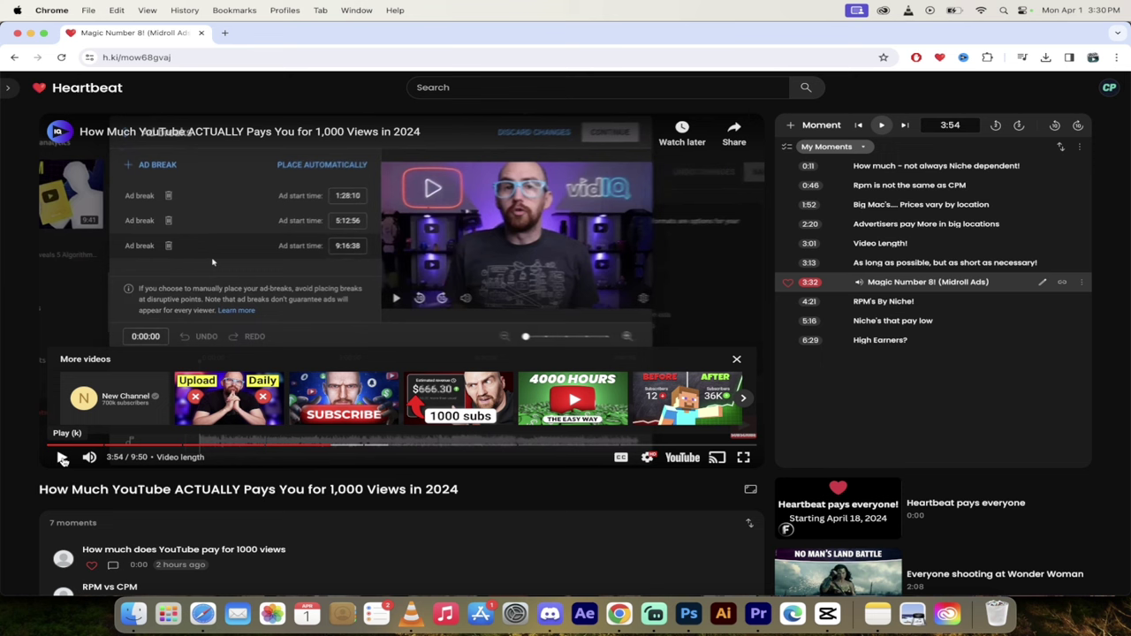
left_click(62, 458)
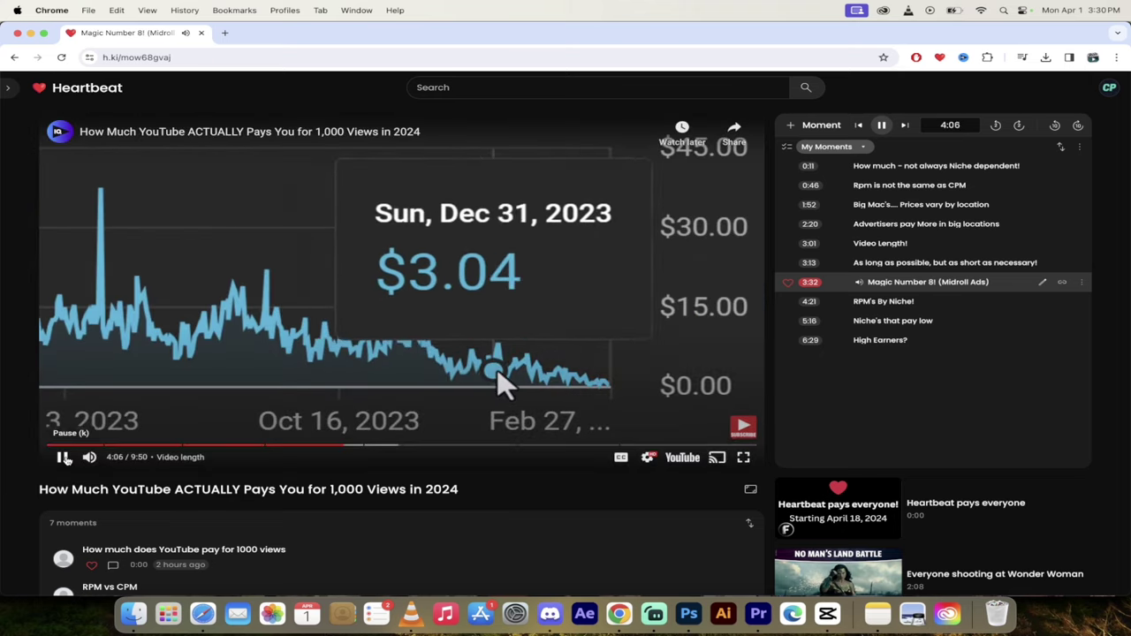
left_click(63, 457)
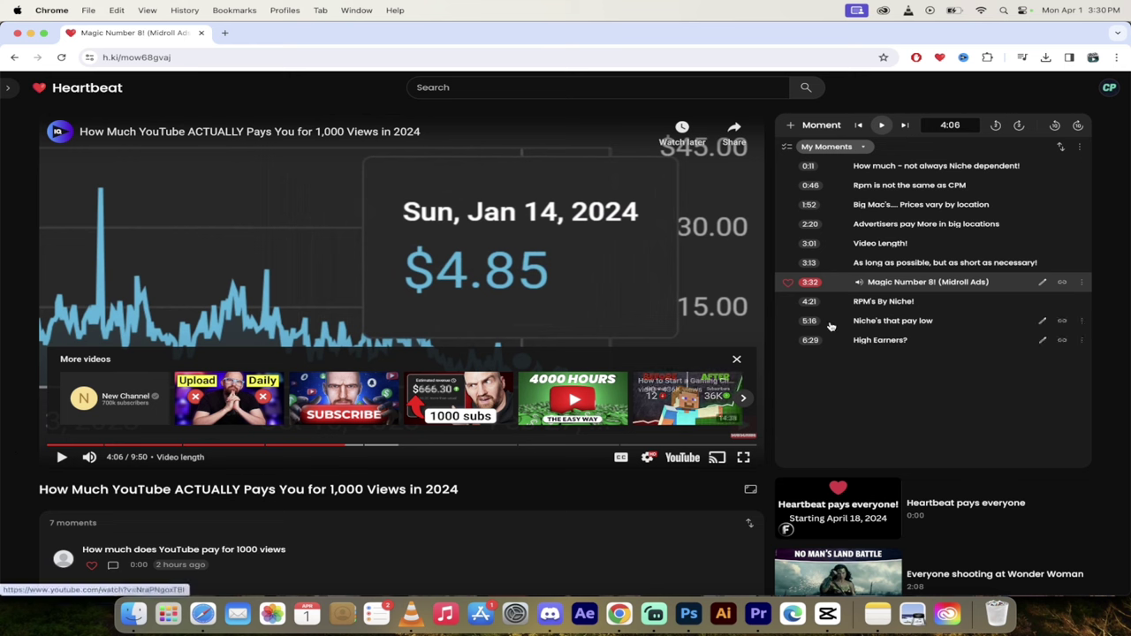
- Play the moment "RPM's By Niche!", pausing at 4:54 and 5:08 and resuming each time, and pause again at 5:12
left_click(890, 305)
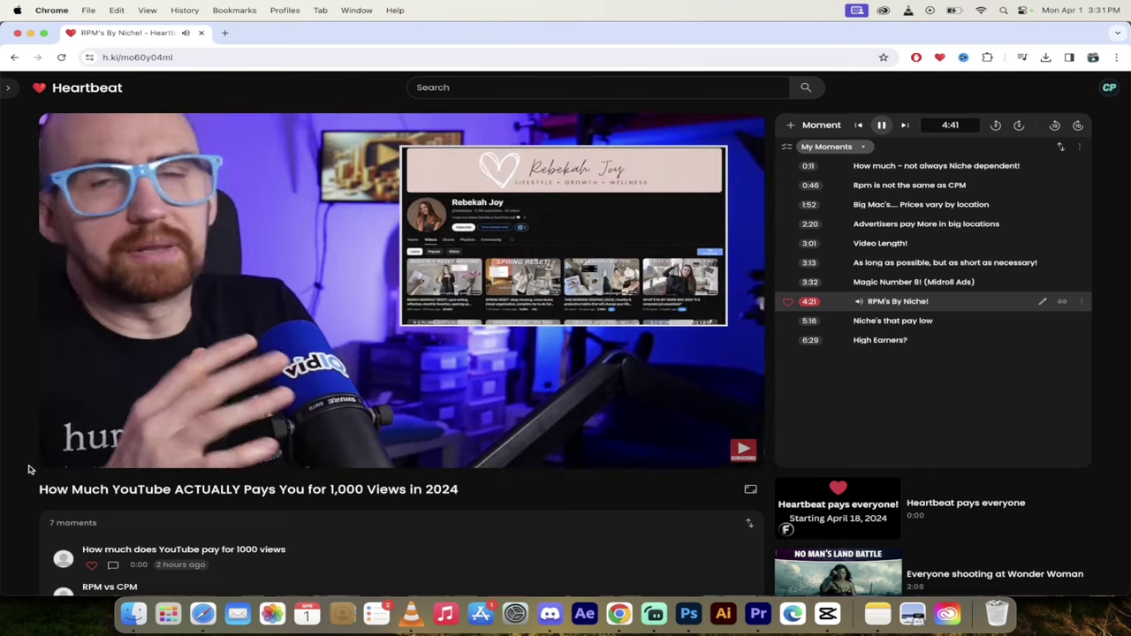
mouse_move(63, 463)
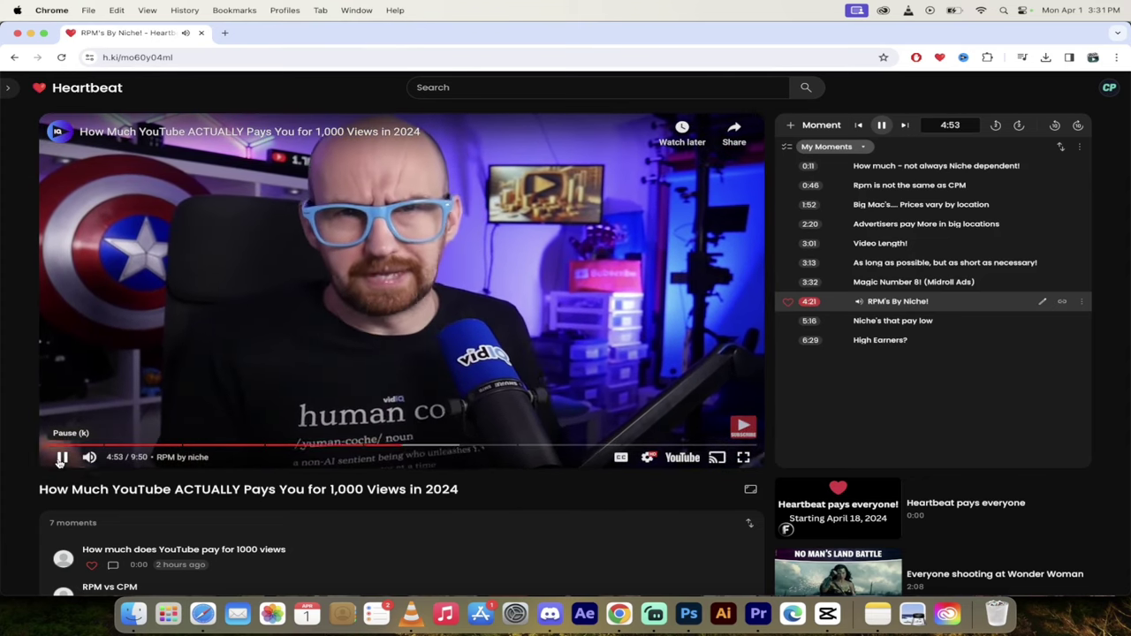
left_click(60, 458)
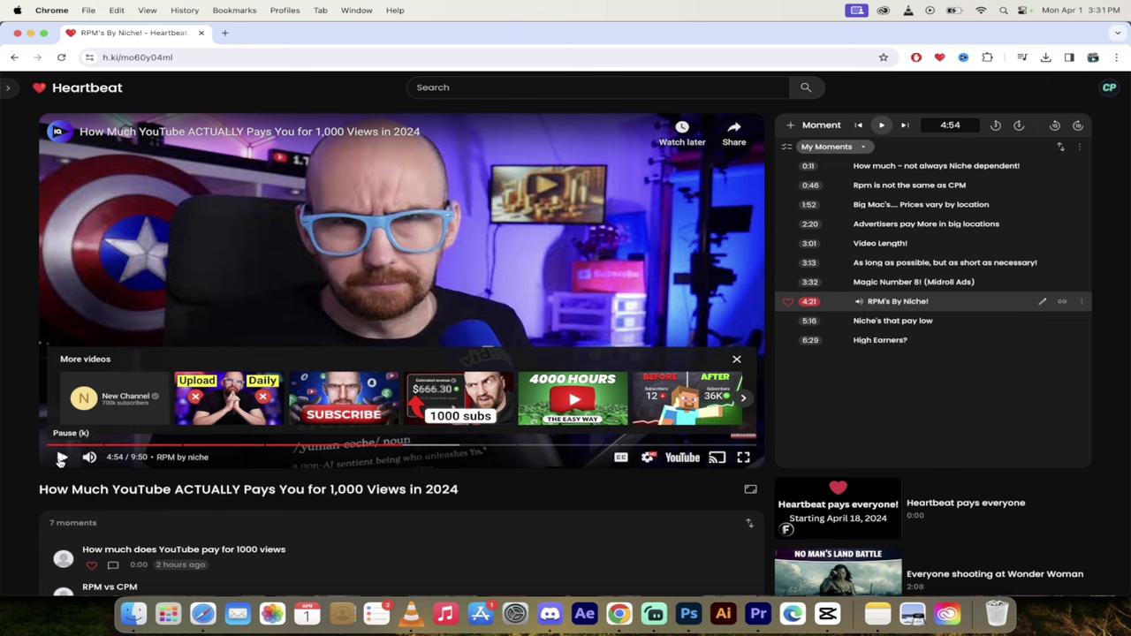
left_click(61, 459)
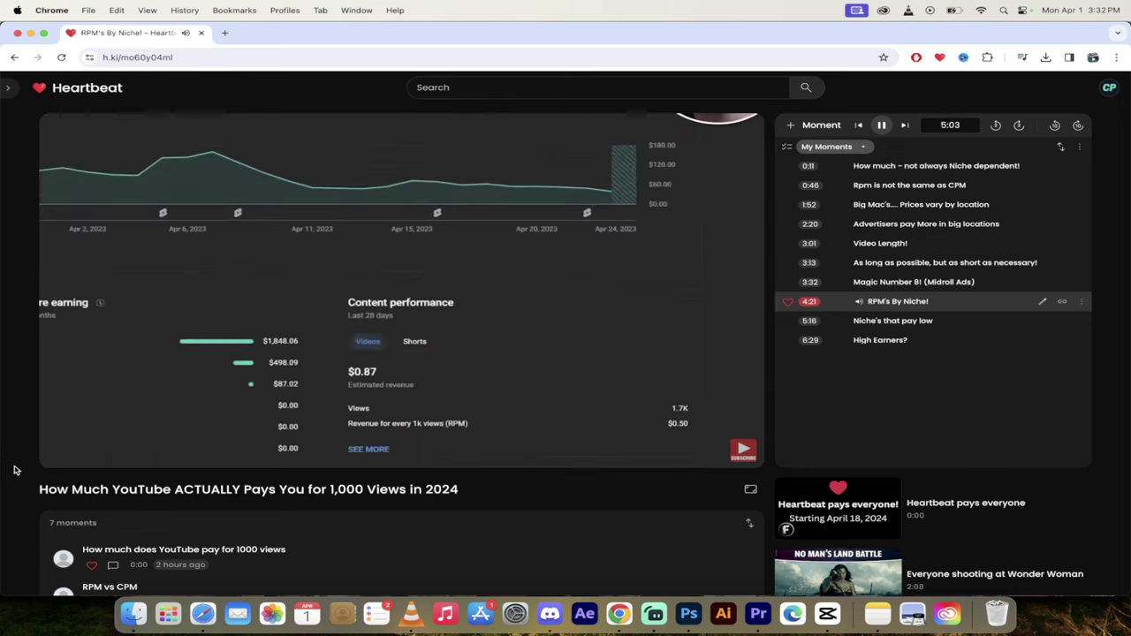
mouse_move(60, 460)
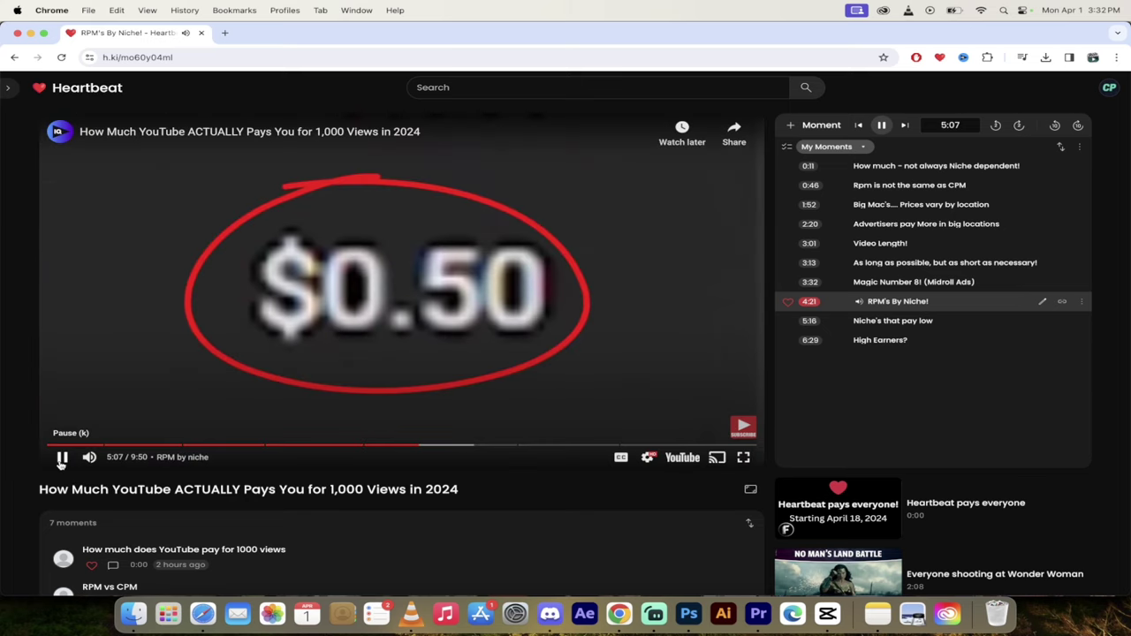
left_click(61, 459)
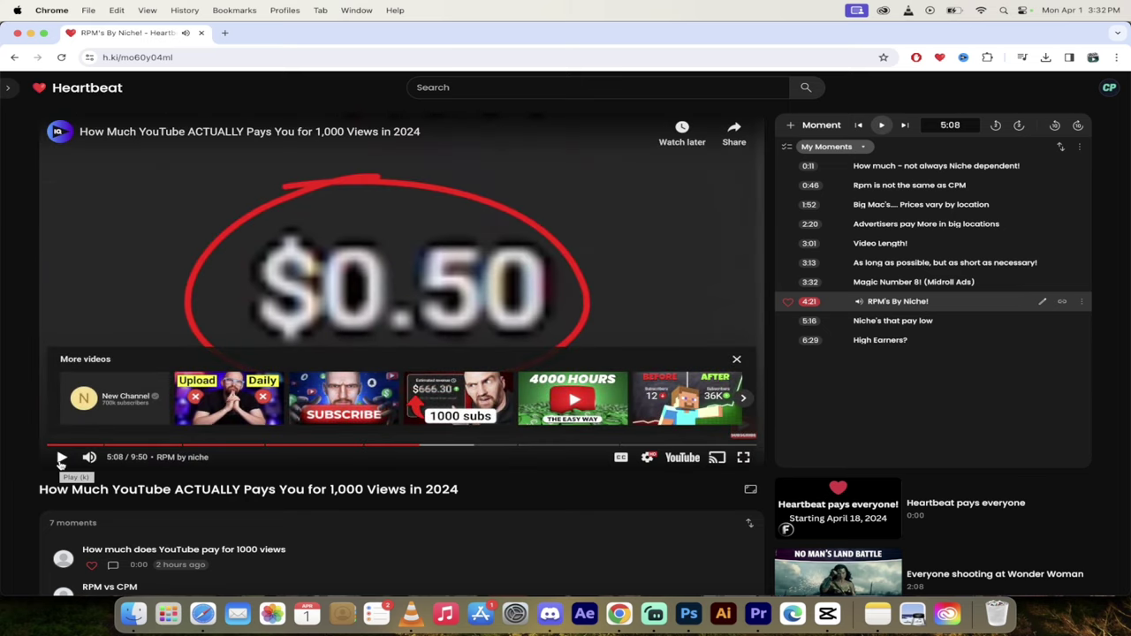
left_click(61, 459)
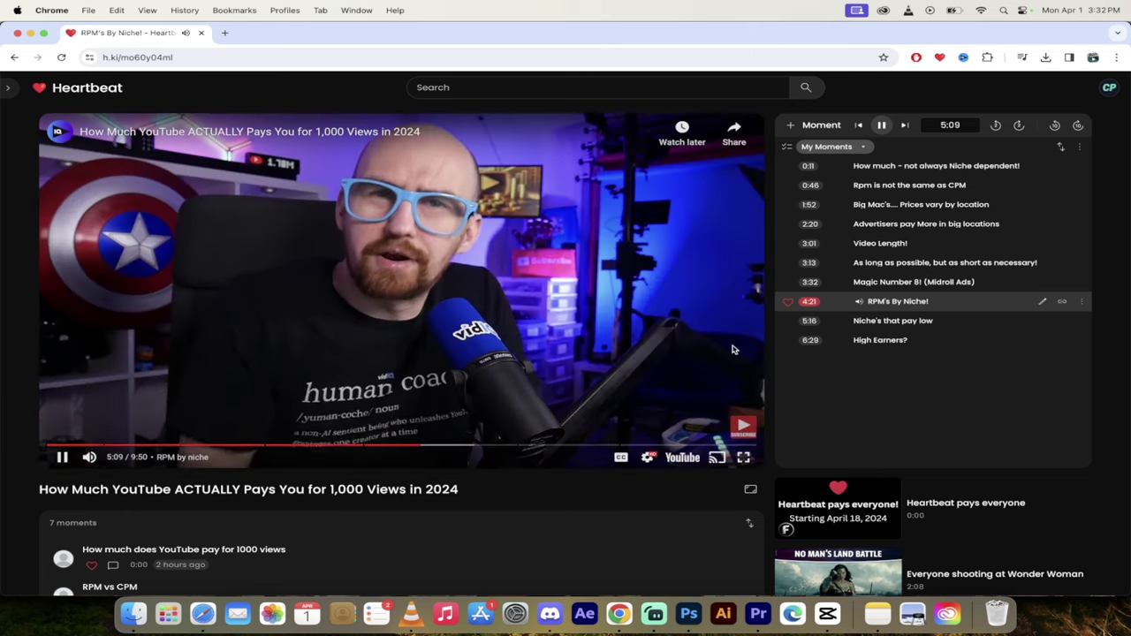
left_click(61, 459)
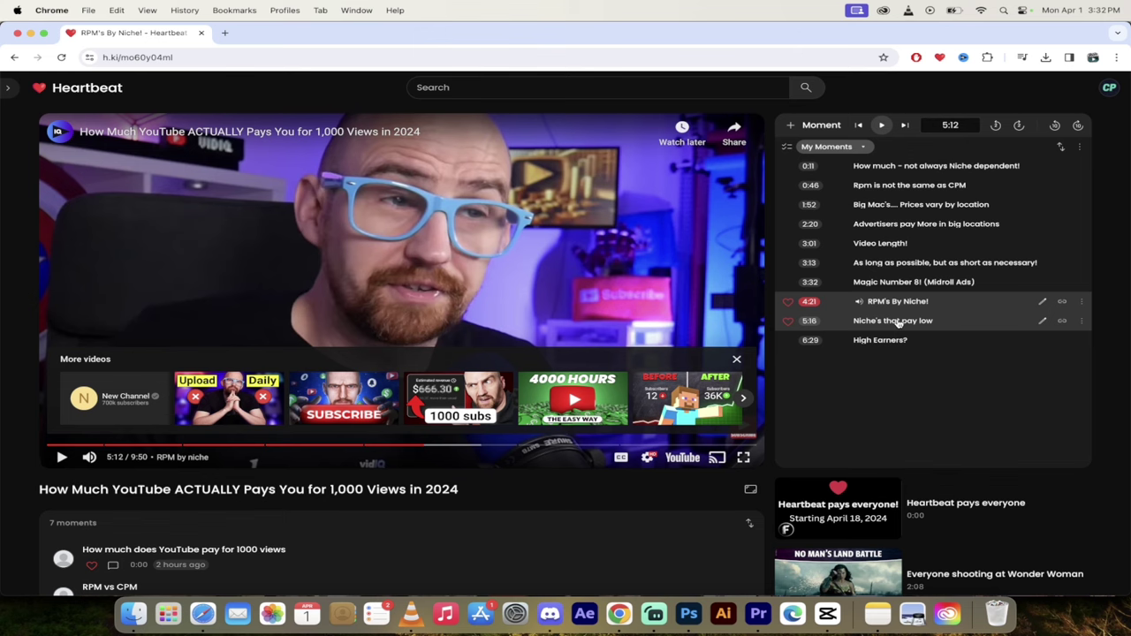
- Play the moment "Niche's that pay low" and pause the video at 5:34
left_click(896, 322)
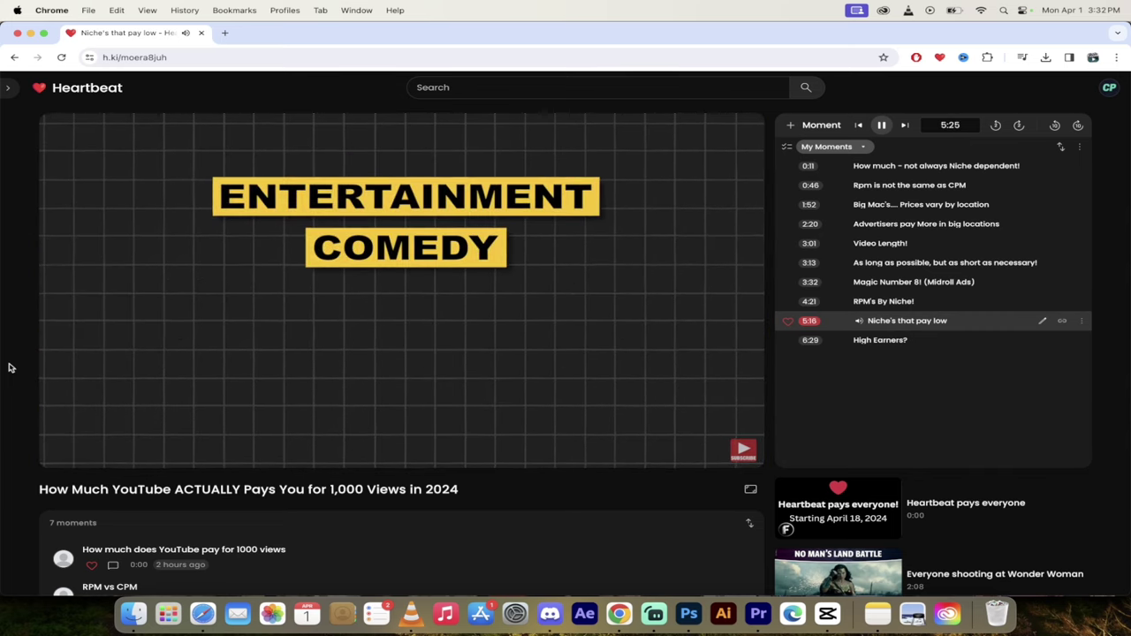
mouse_move(60, 457)
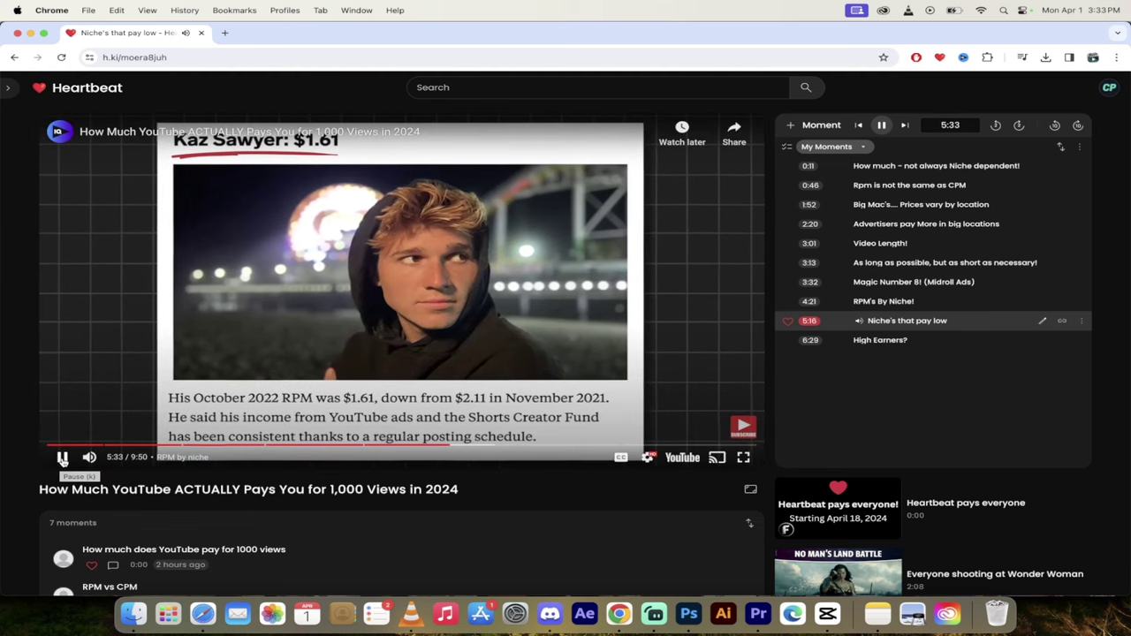
left_click(62, 458)
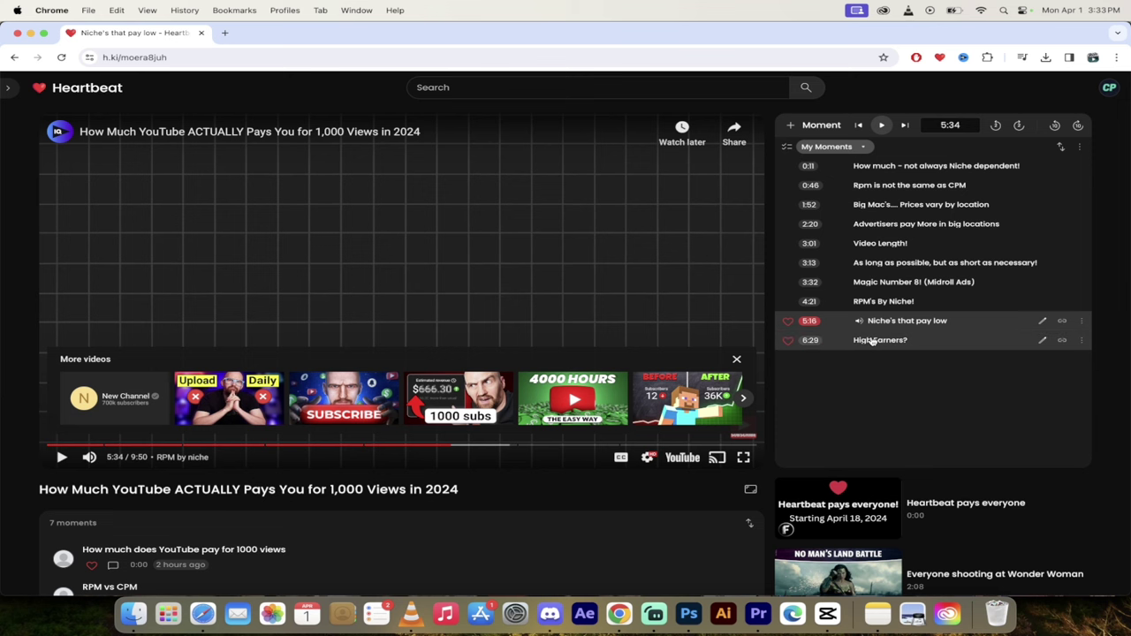
- Play the moment "High Earners?" and pause the video at 7:07
left_click(872, 341)
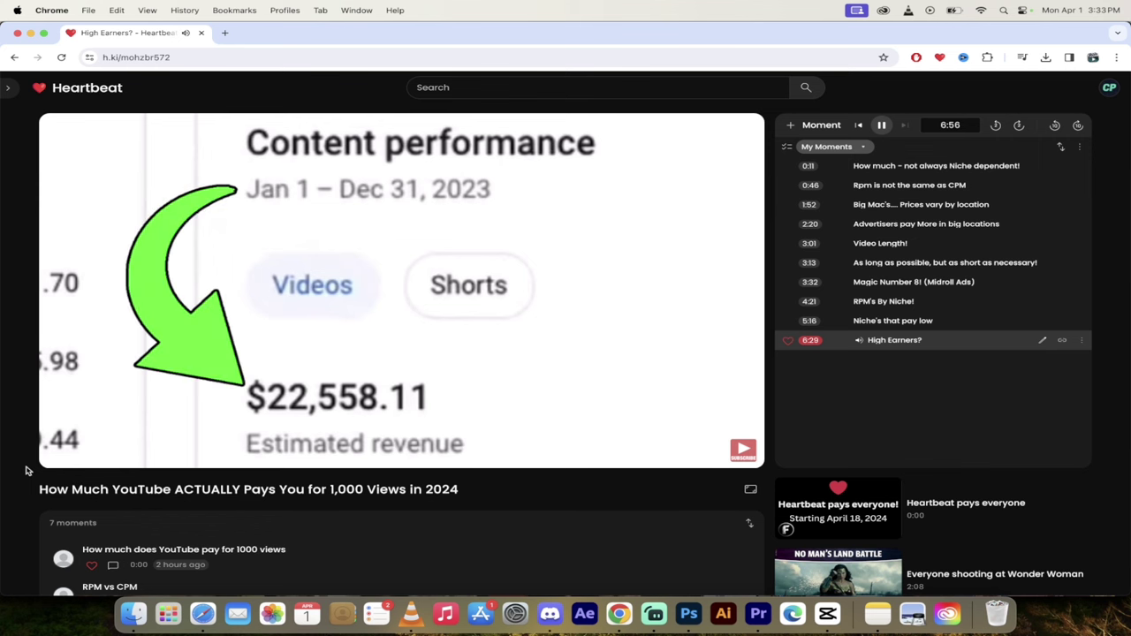
mouse_move(60, 461)
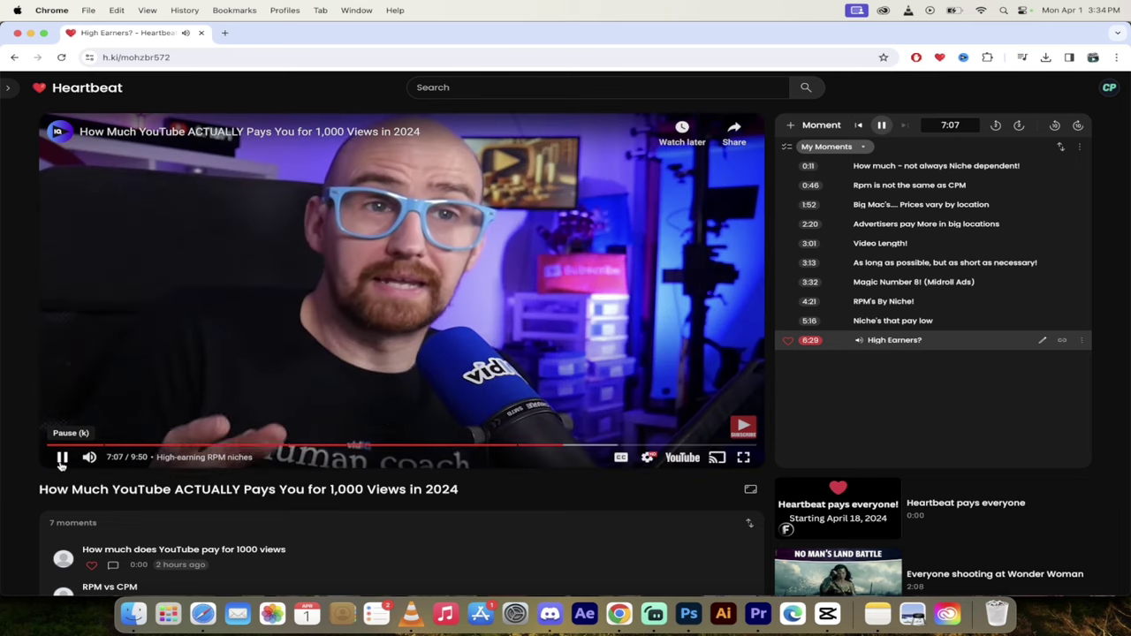
left_click(61, 458)
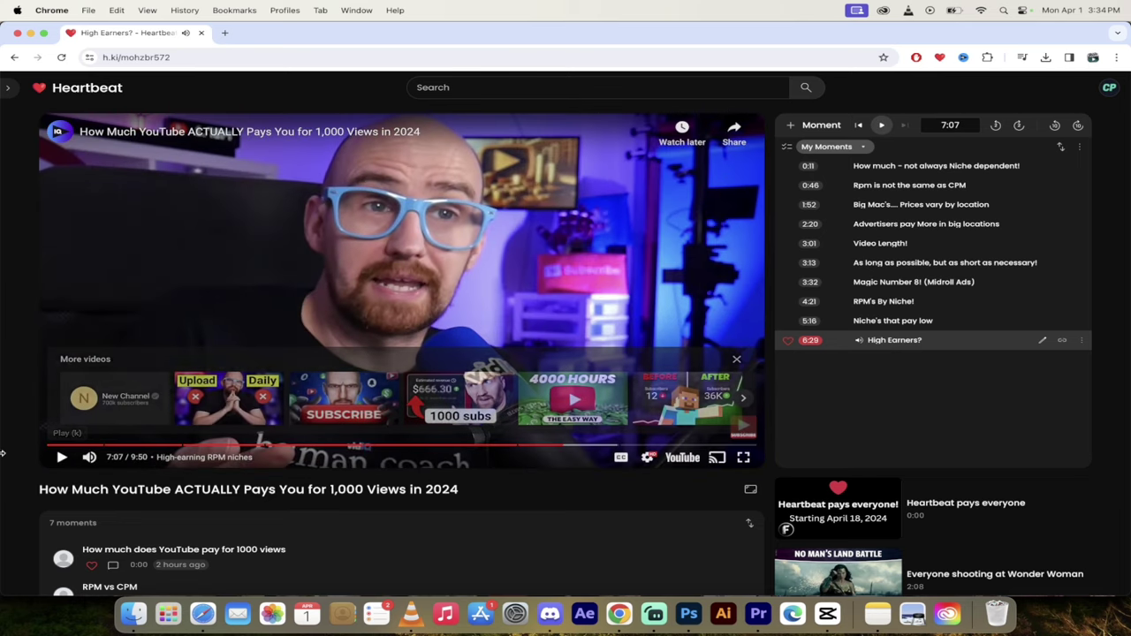